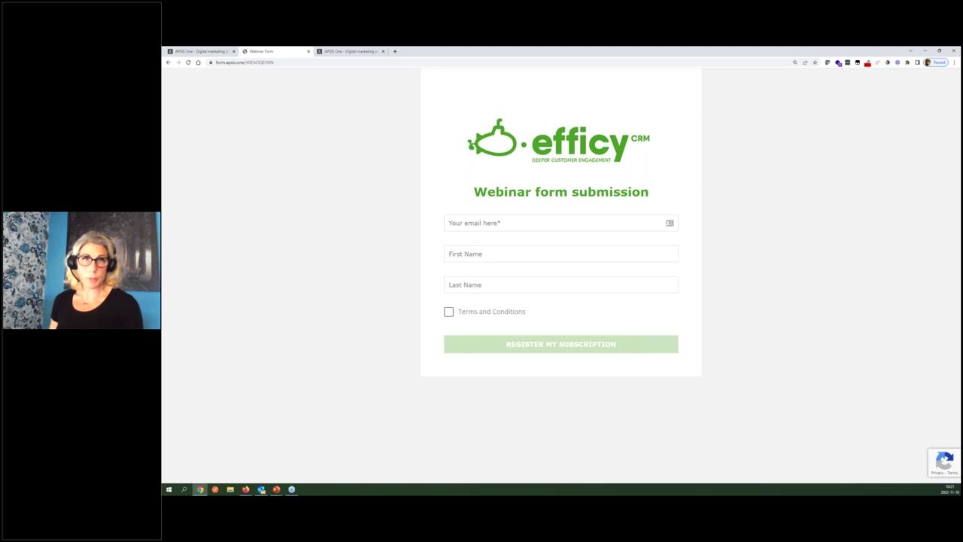
Fill in the Webinar form with a test e-mail, first name and last name, and accept the terms
click(480, 223)
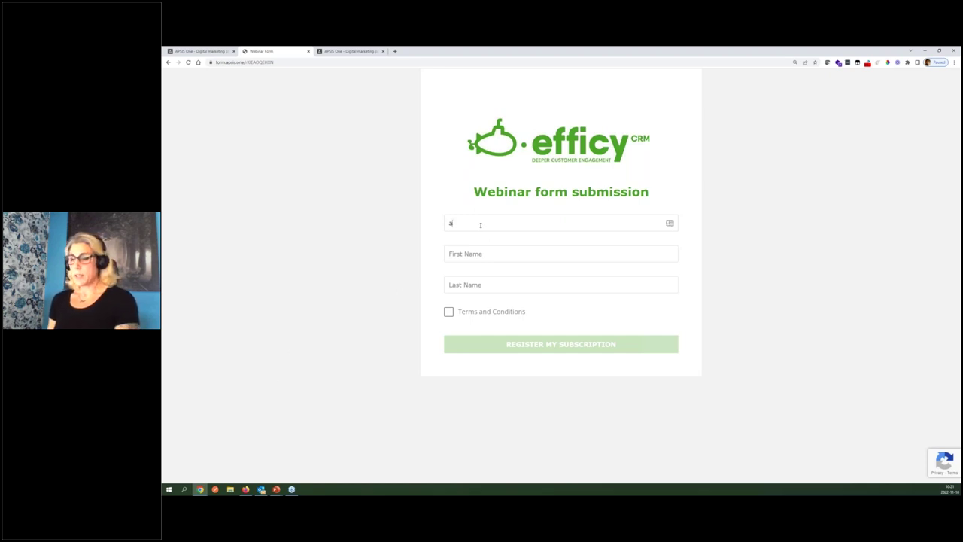
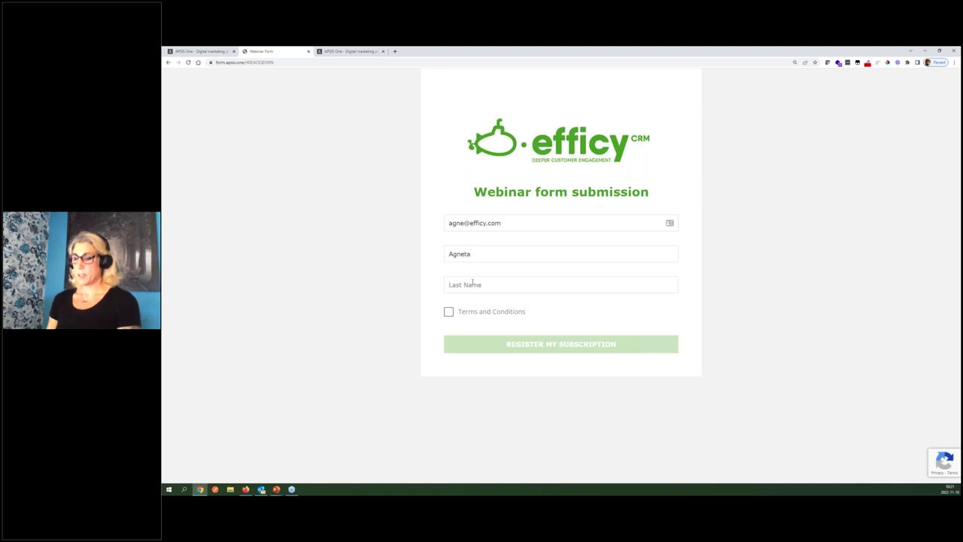
click(472, 283)
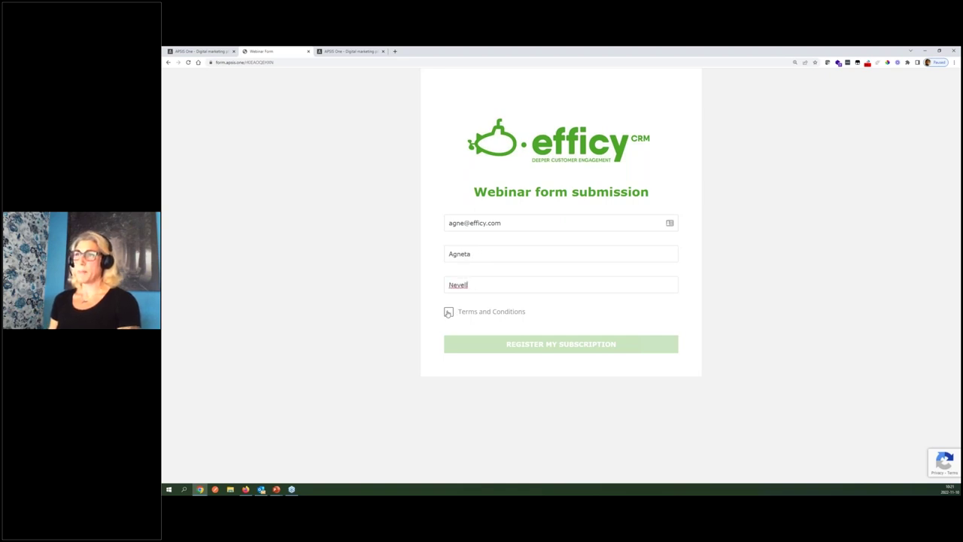
click(448, 311)
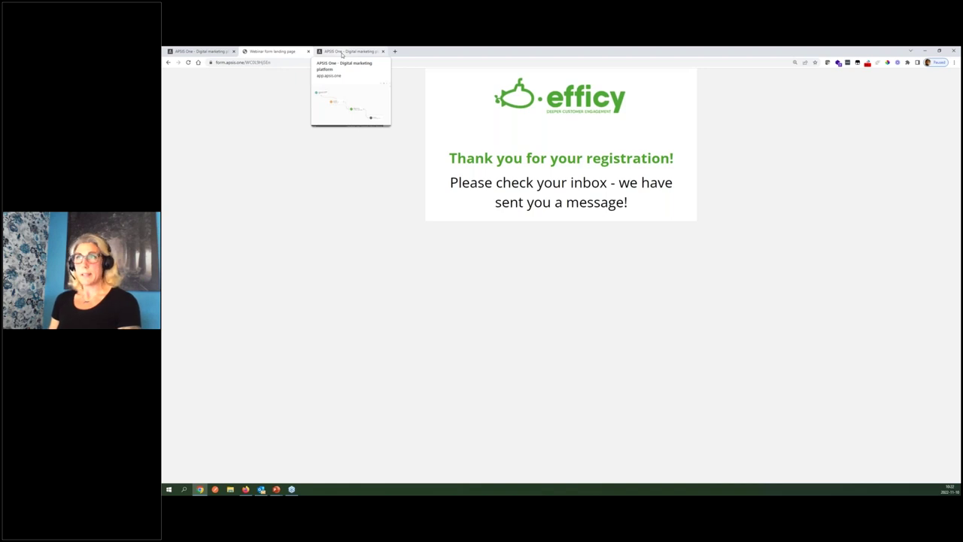
Go back to the webinar automation flow editor in the third browser tab
click(342, 51)
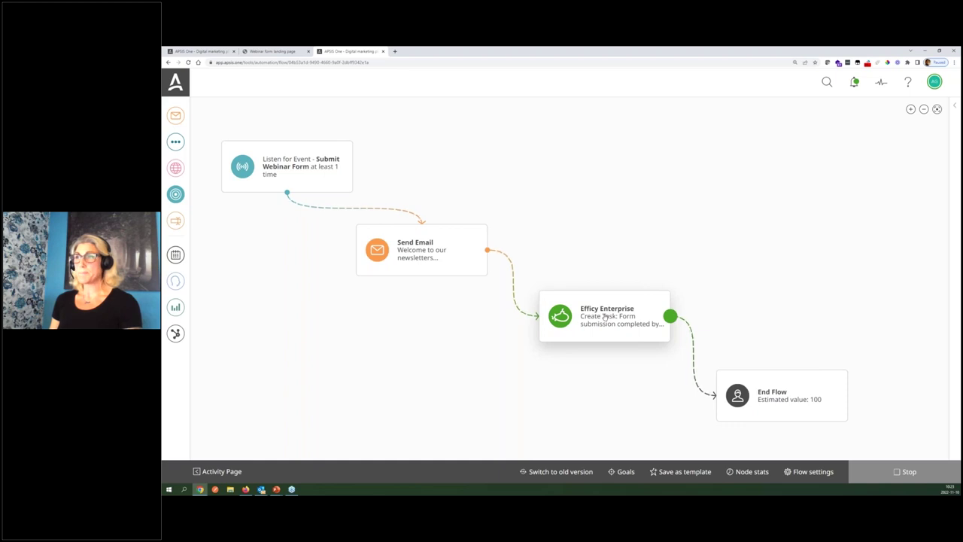
Inspect the Efficy Enterprise step's task details, then return to the Audience profile search for '286'
click(604, 317)
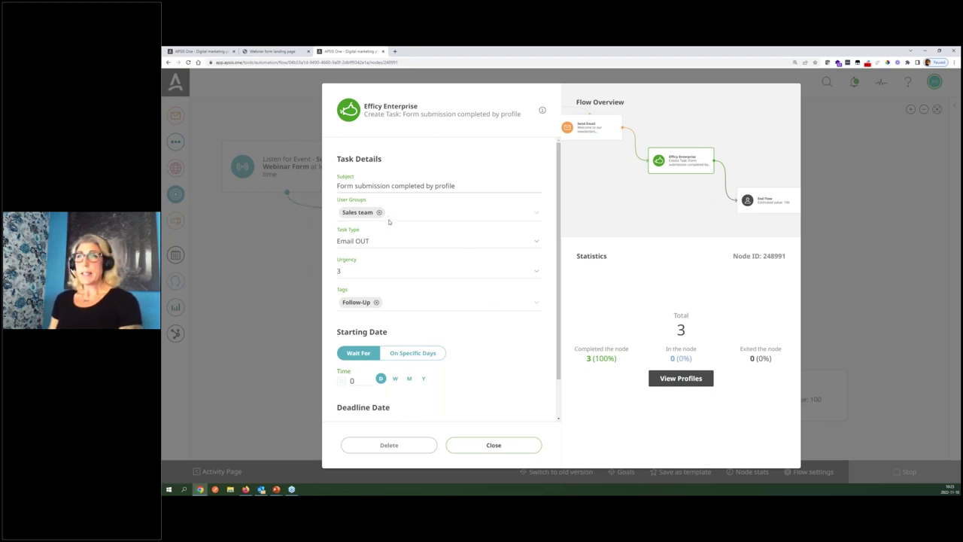
scroll(429, 346, down, 1)
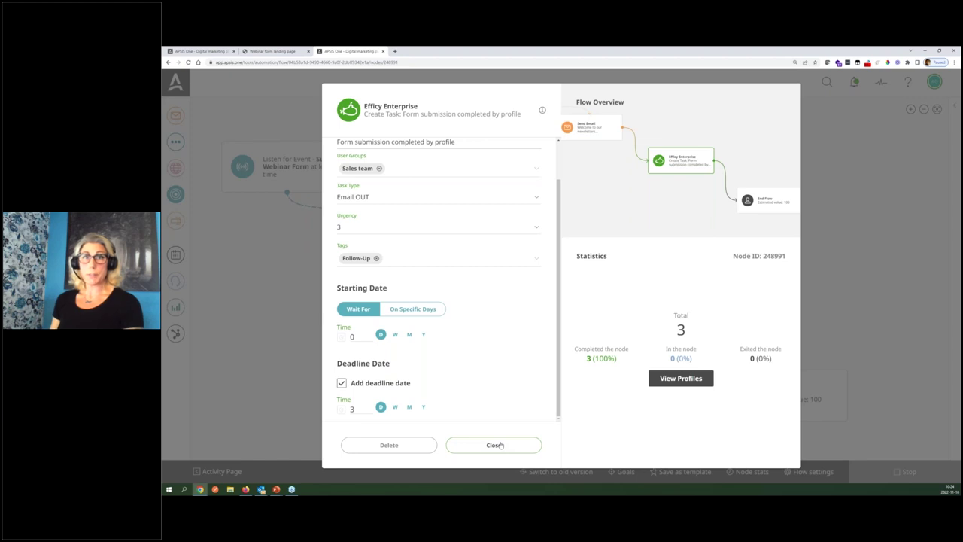
click(495, 445)
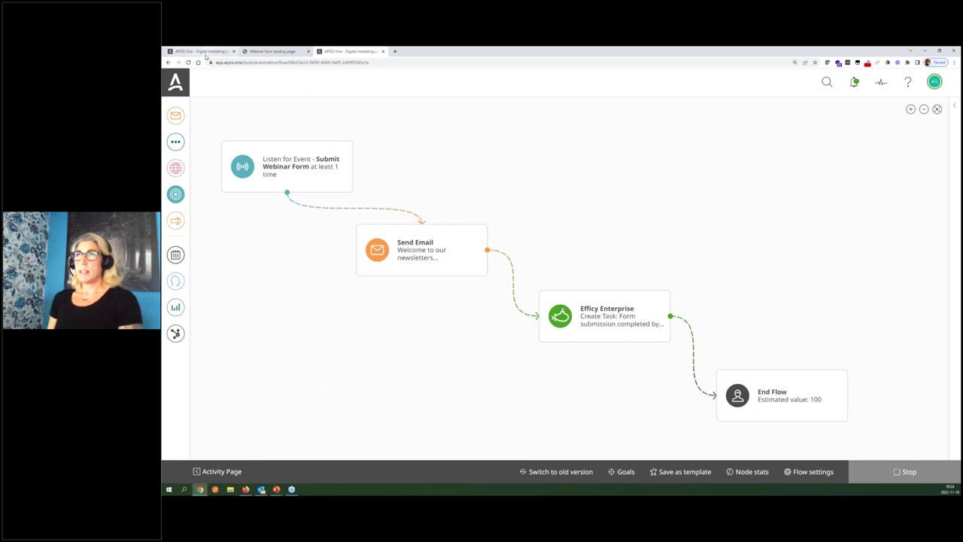
click(204, 53)
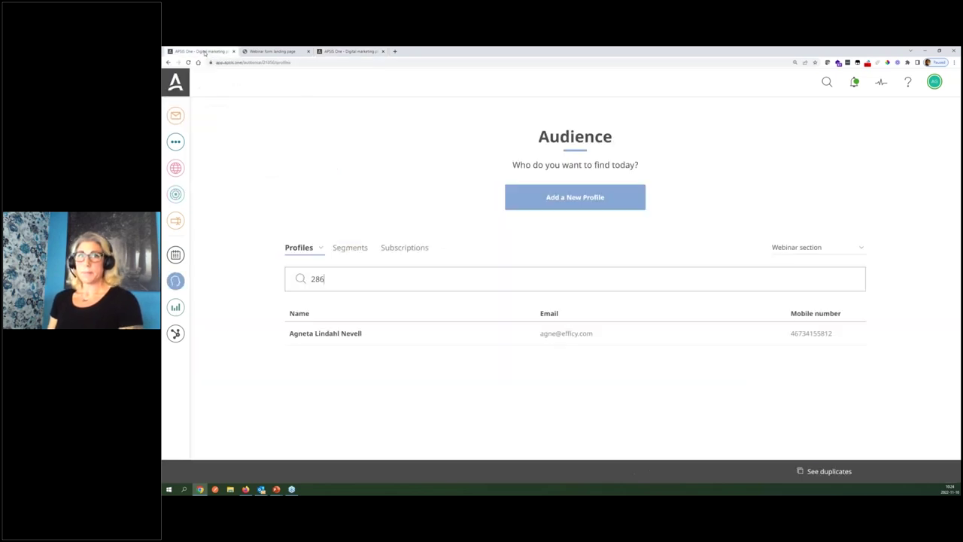
Open the matching contact's profile from the '286' search results
double_click(421, 337)
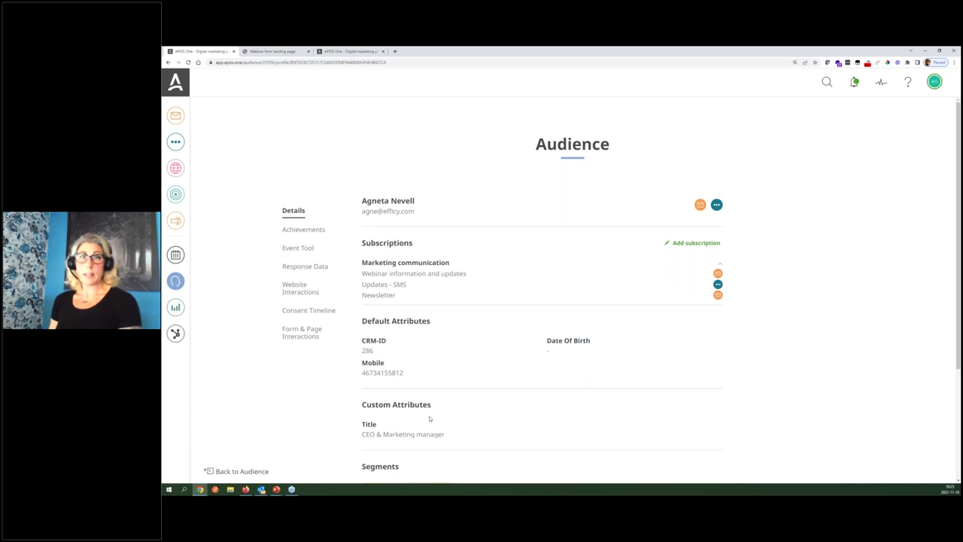
Review the contact's segments and tags, then show Form & Page Interactions with two Webinar Form submissions
scroll(429, 419, down, 1)
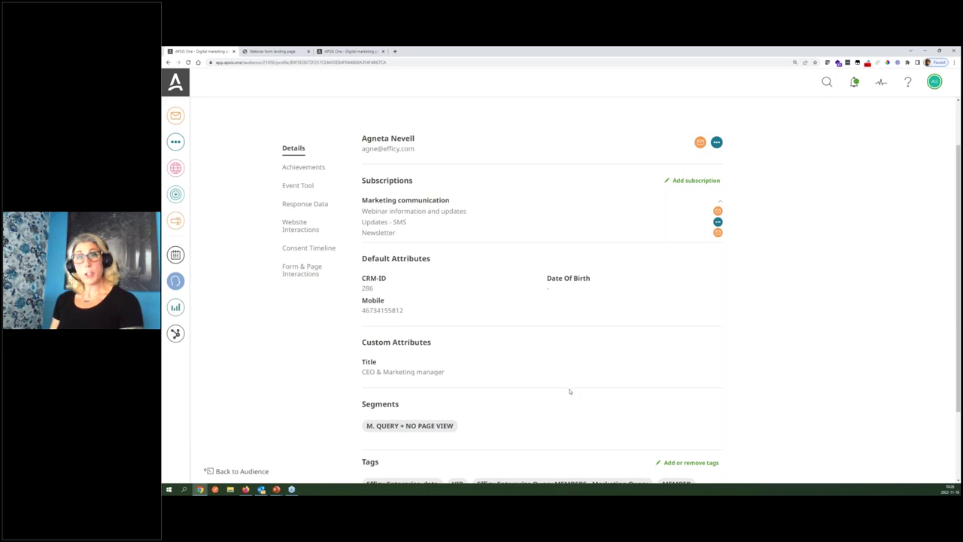
scroll(570, 391, down, 1)
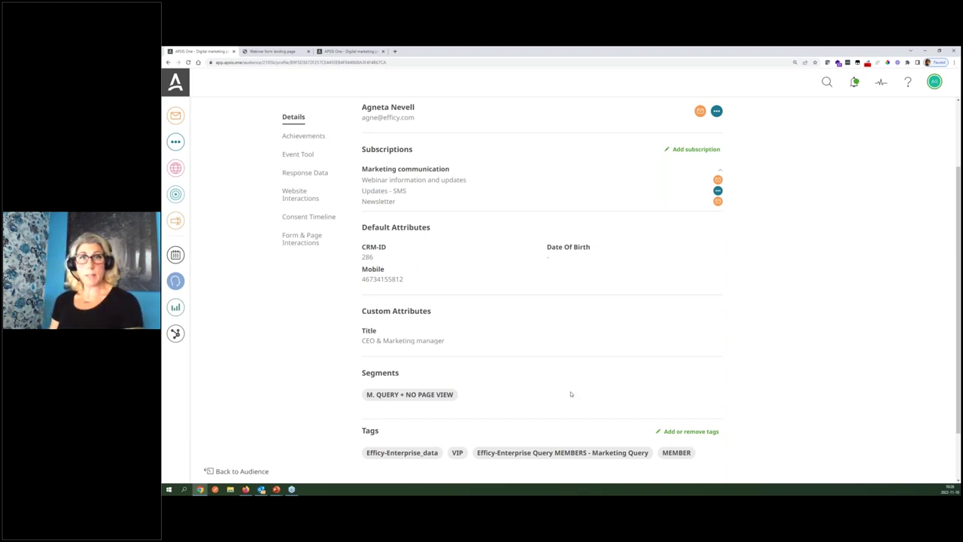
scroll(382, 407, down, 1)
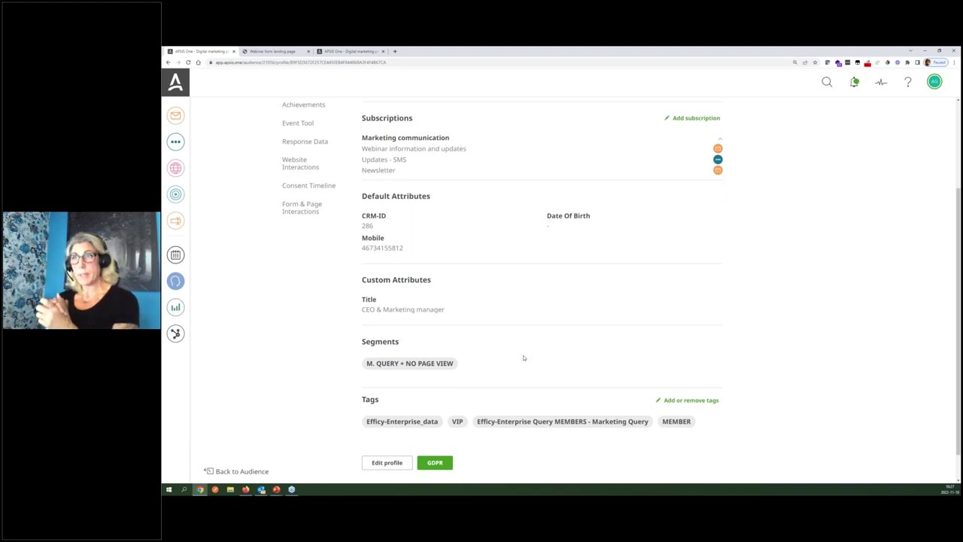
scroll(524, 355, up, 1)
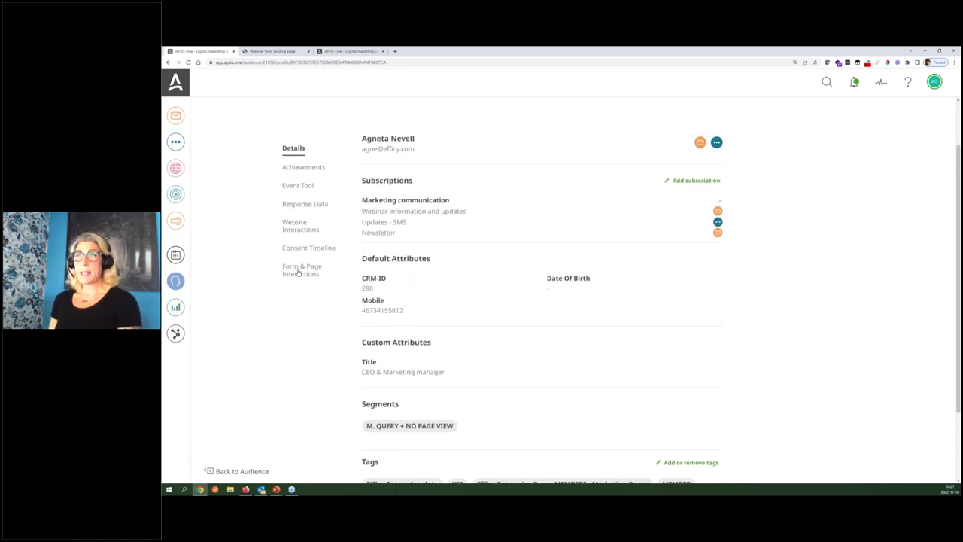
click(301, 270)
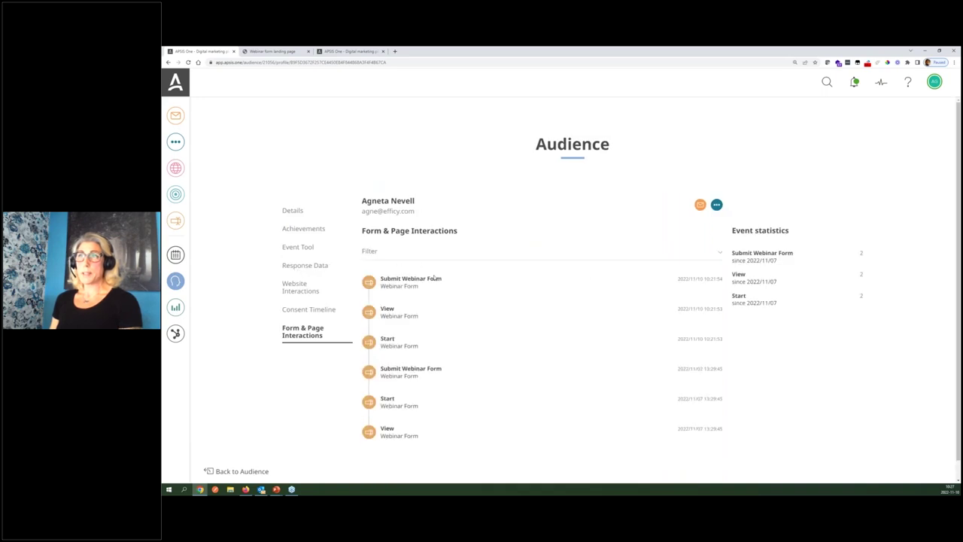
Show the contact's Response Data: welcome email sent and delivered, and Webinar flow enter, move and exit events
click(313, 269)
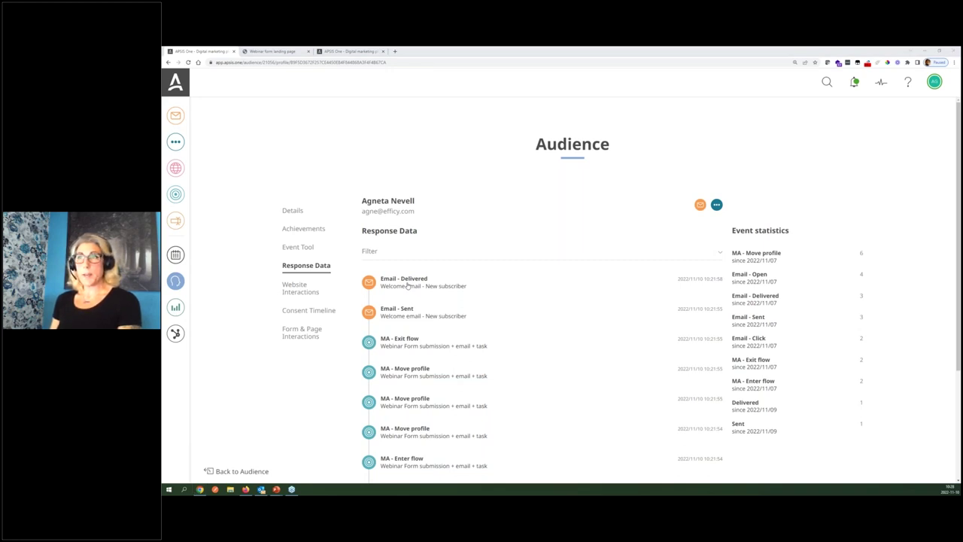
Switch to the Efficy CRM window showing the contact's Campaigns tab
key(alt+Tab)
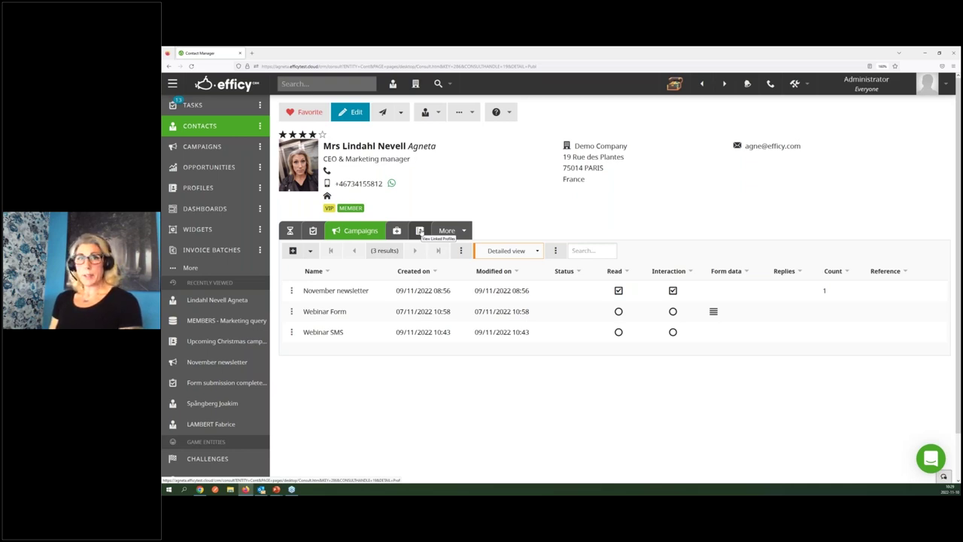
Check the contact's linked profiles, then list the November newsletter, Webinar Form and Webinar SMS campaigns
click(420, 231)
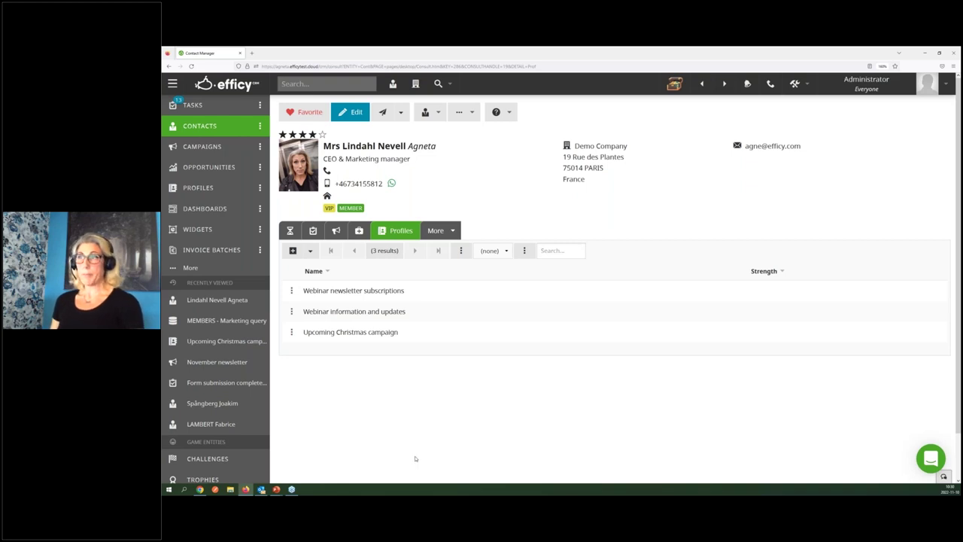
click(336, 230)
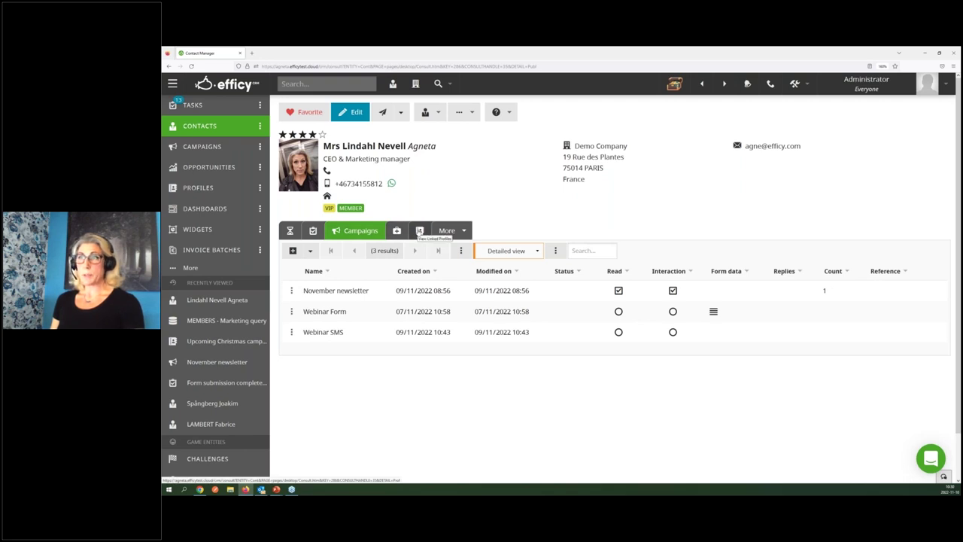
Show the contact's follow-up actions and open 'Form submission completed by profile' for editing
click(313, 230)
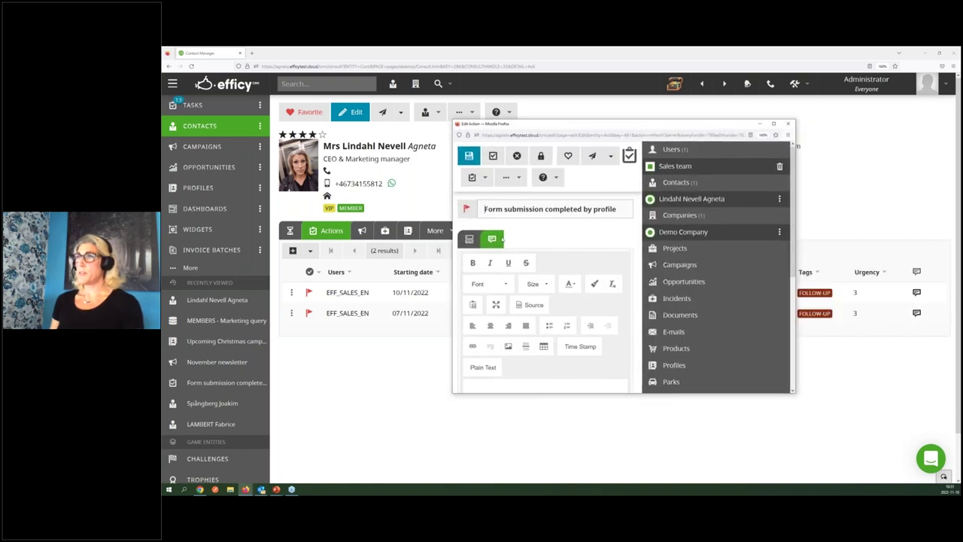
Widen the action editor, review its Main and Details fields (Email OUT, Follow-Up, urgency 3), and close it
drag(453, 237, 304, 235)
click(321, 218)
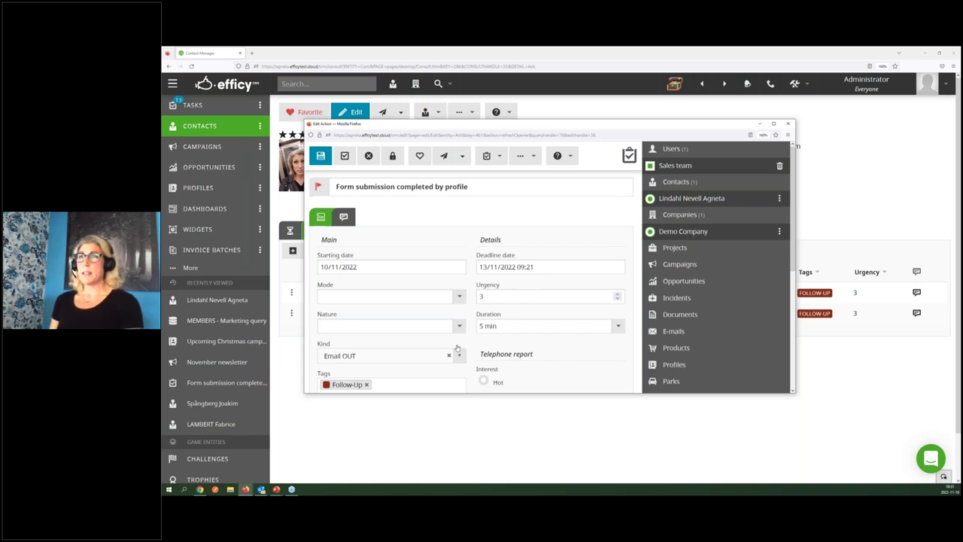
scroll(382, 263, down, 3)
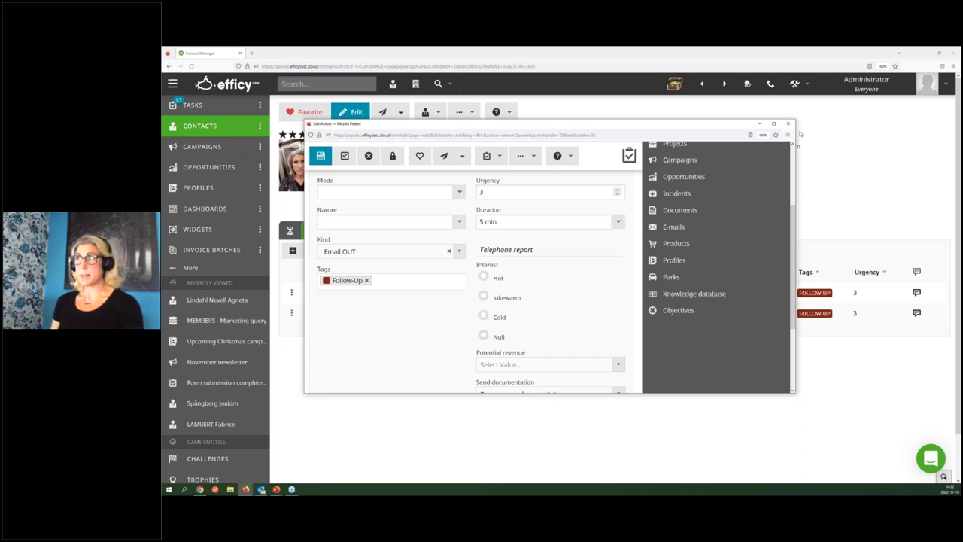
click(790, 125)
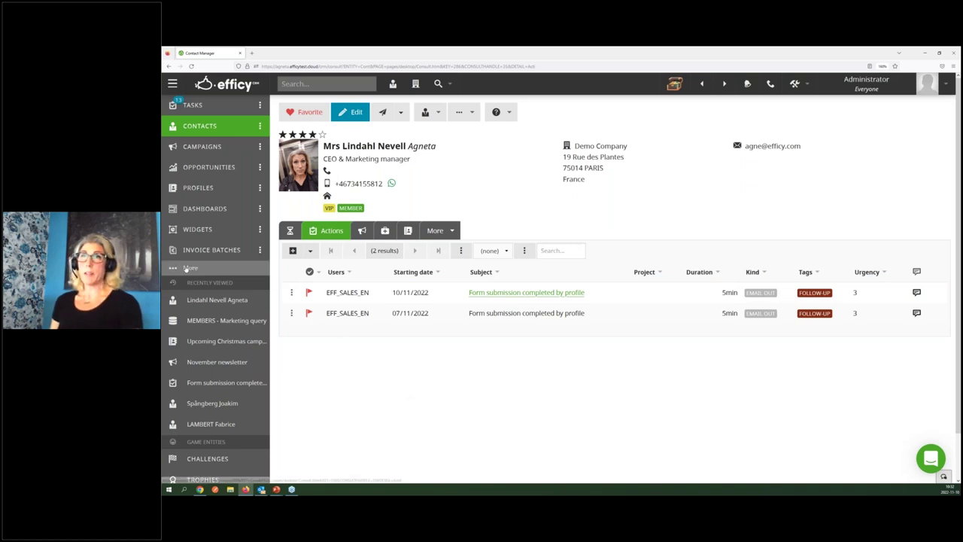
click(190, 269)
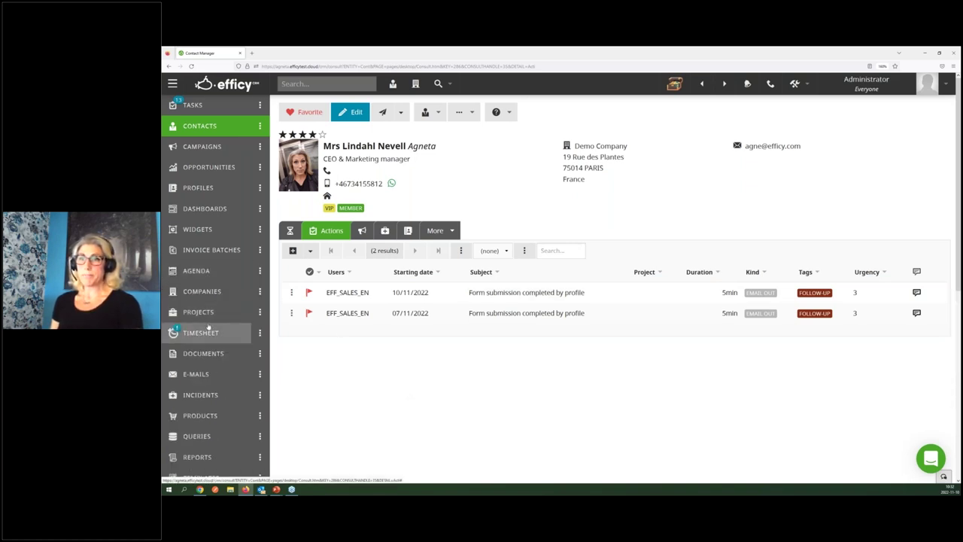
scroll(225, 327, down, 3)
click(260, 331)
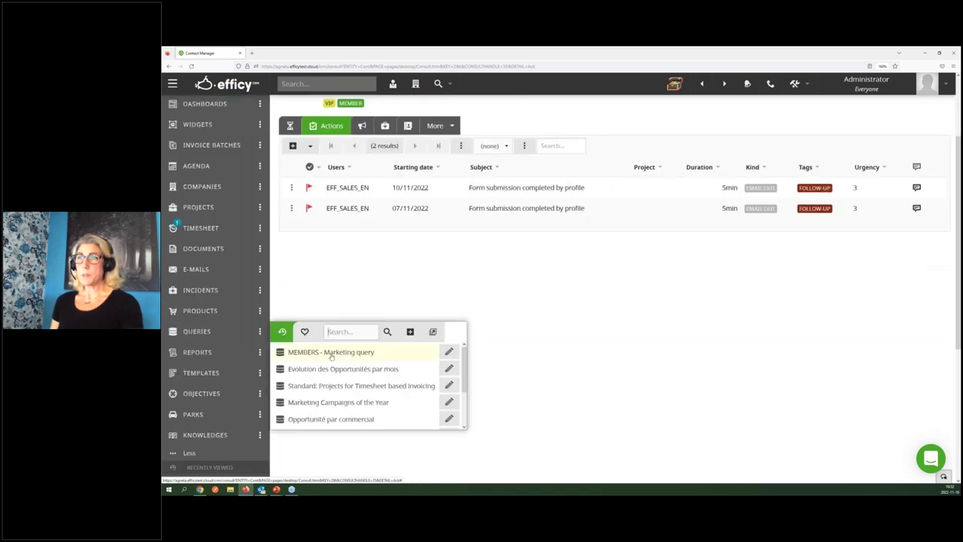
click(305, 331)
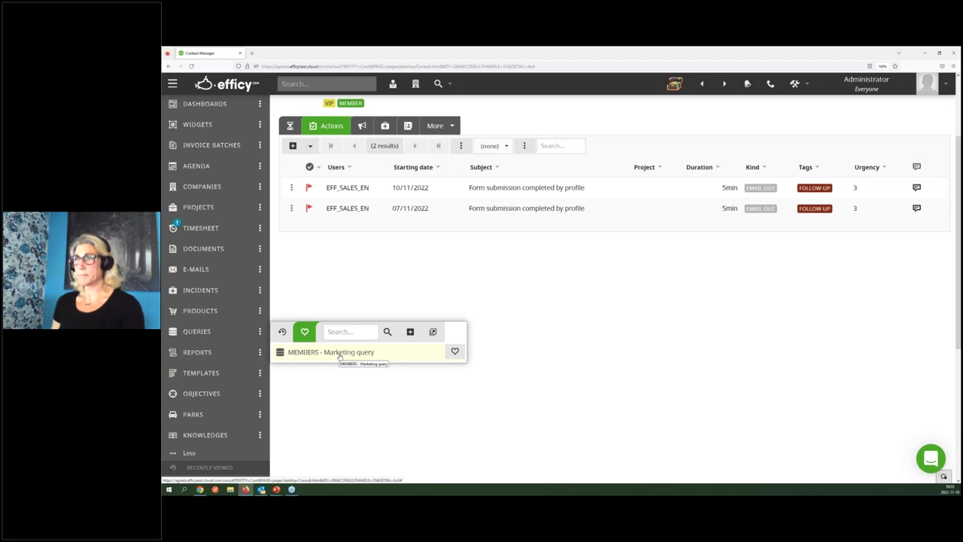
click(334, 290)
scroll(342, 299, up, 2)
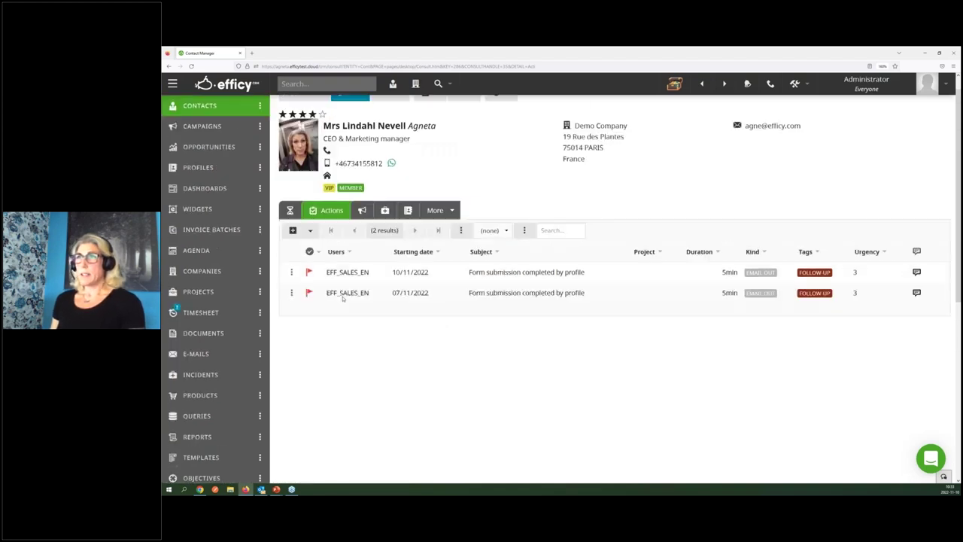